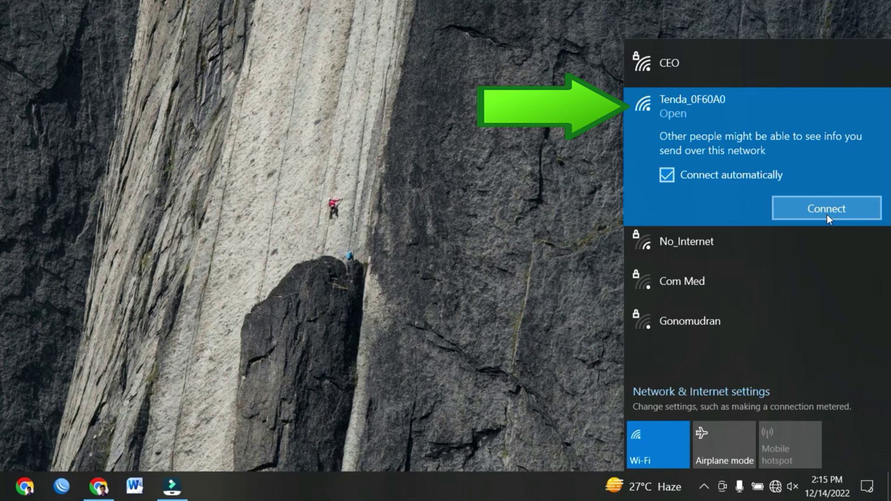
Step: Join the open Tenda_0F60A0 network and dismiss the Wi-Fi flyout
{"action": "left_click", "coordinate": [827, 209]}
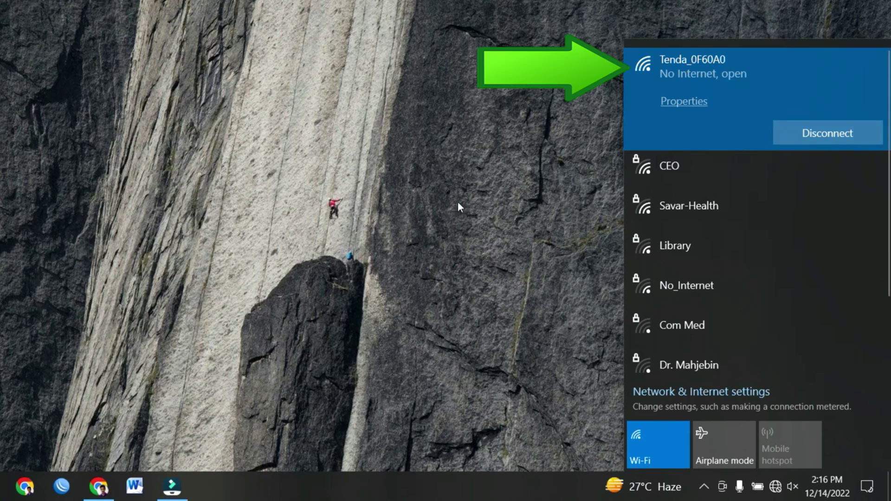
{"action": "left_click", "coordinate": [480, 197]}
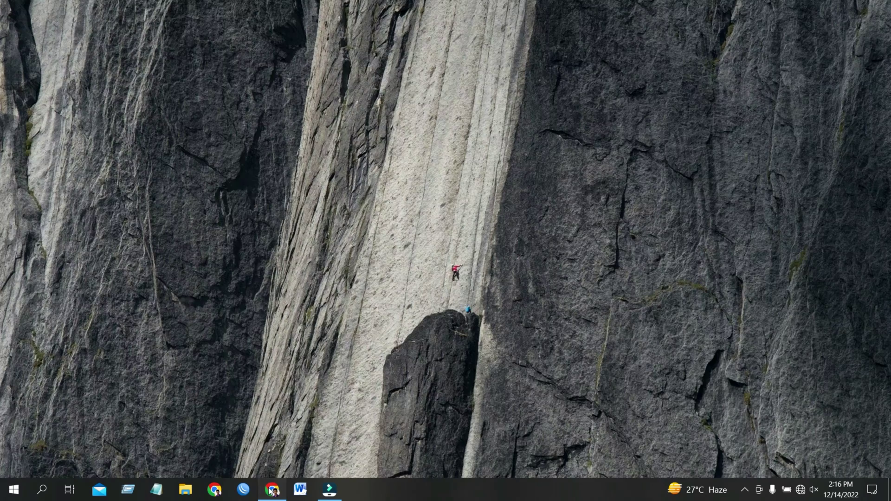
Step: Load the Tenda router setup page at 192.168.0.1 in a new Chrome window
{"action": "left_click", "coordinate": [273, 489]}
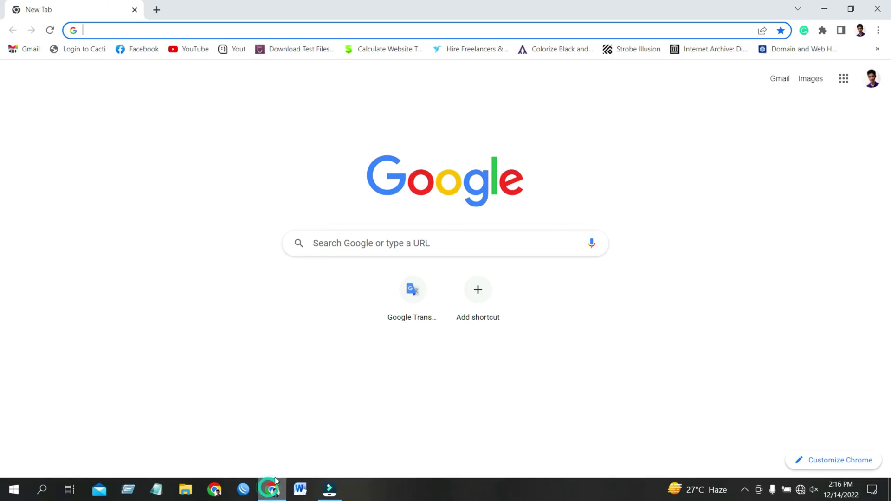
{"action": "type", "text": "1"}
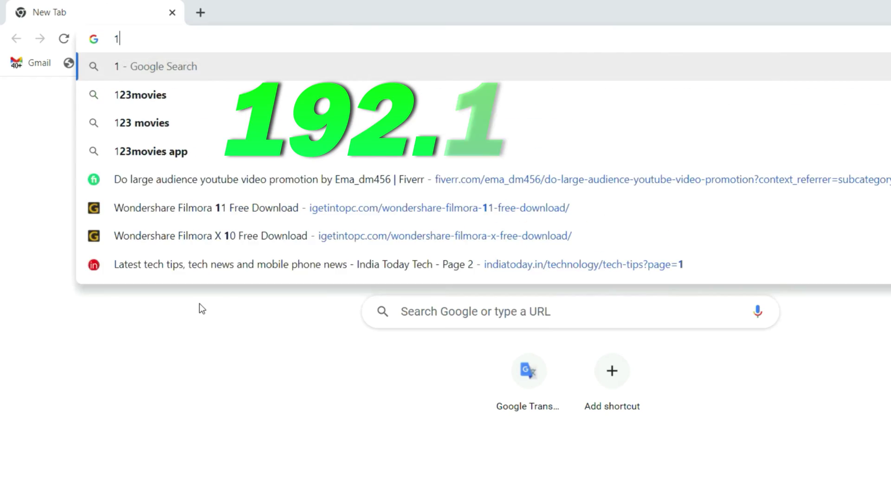
{"action": "type", "text": "92.168."}
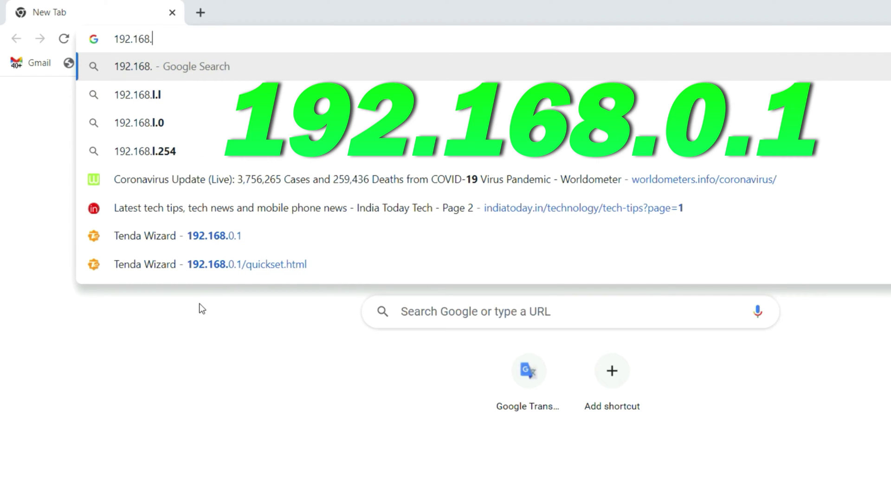
{"action": "type", "text": "1"}
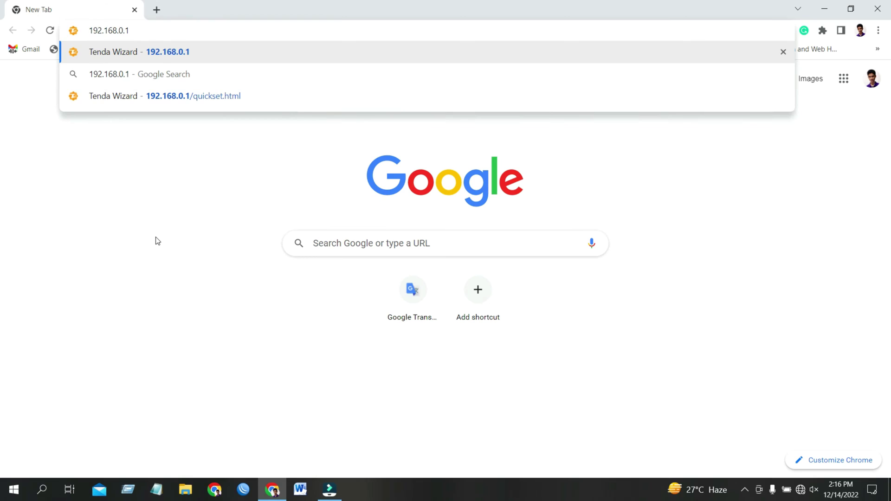
{"action": "key", "text": "Return"}
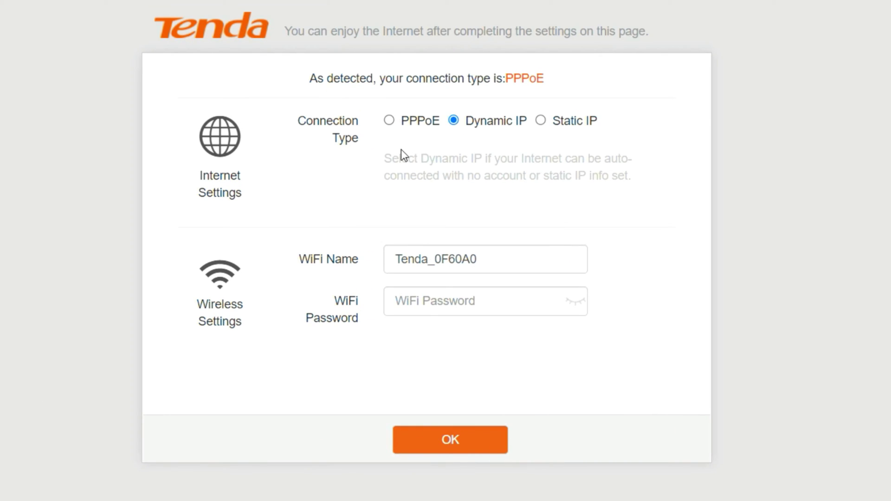
{"action": "left_click", "coordinate": [389, 120]}
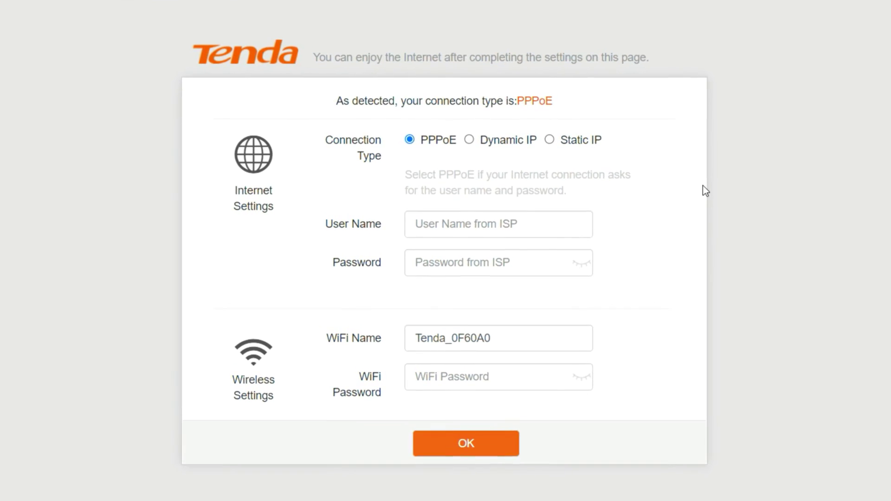
{"action": "left_click", "coordinate": [497, 223]}
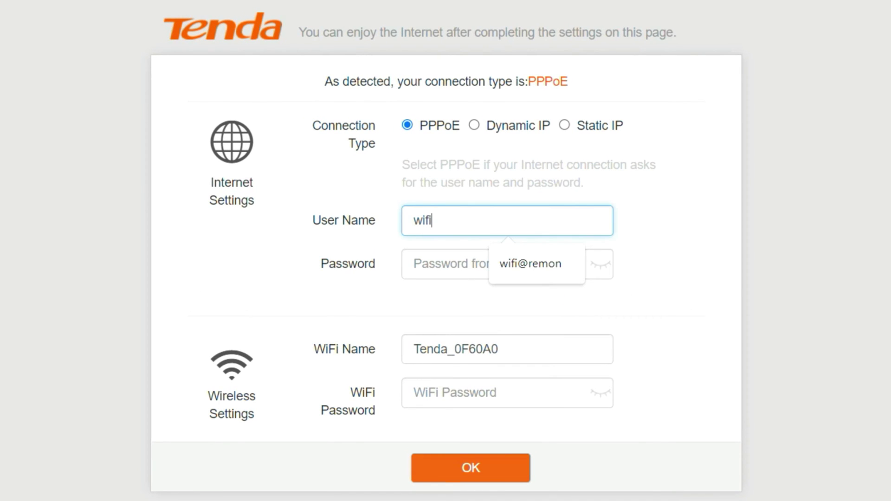
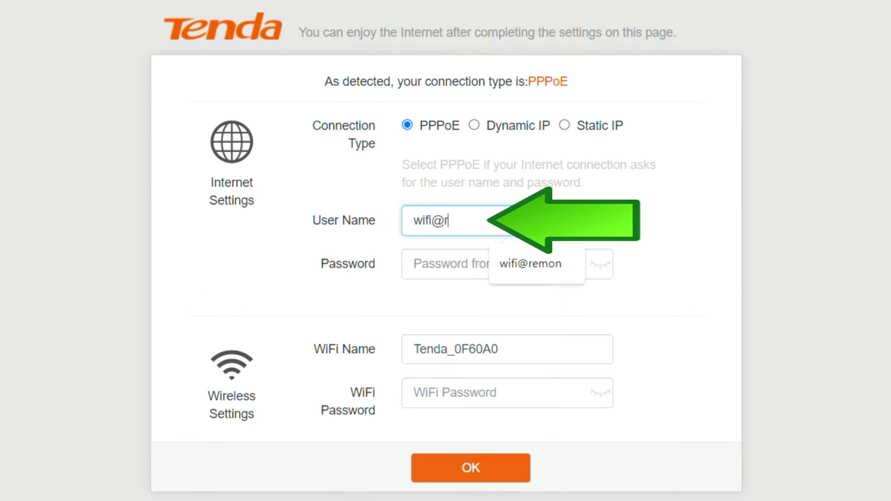
{"action": "key", "text": "Tab"}
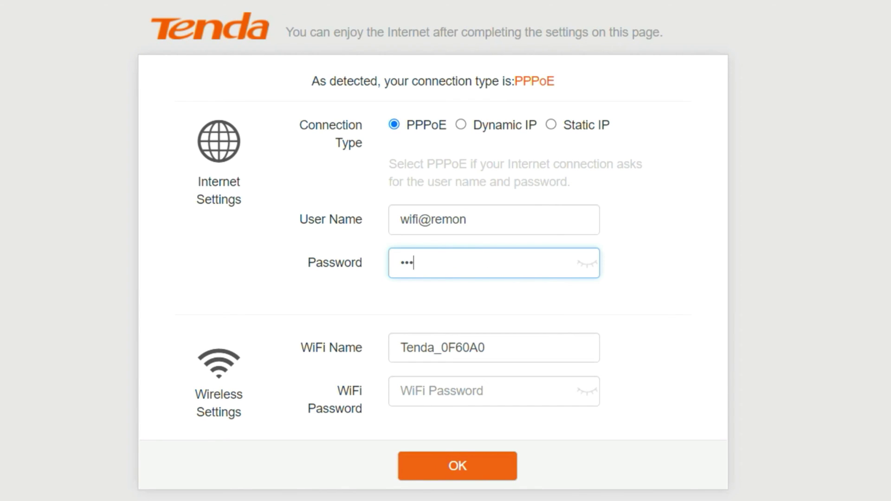
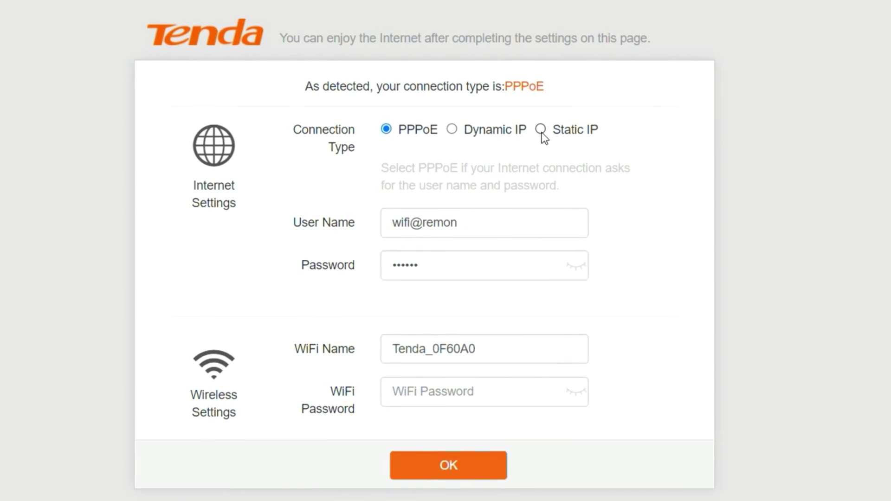
{"action": "left_click", "coordinate": [541, 129]}
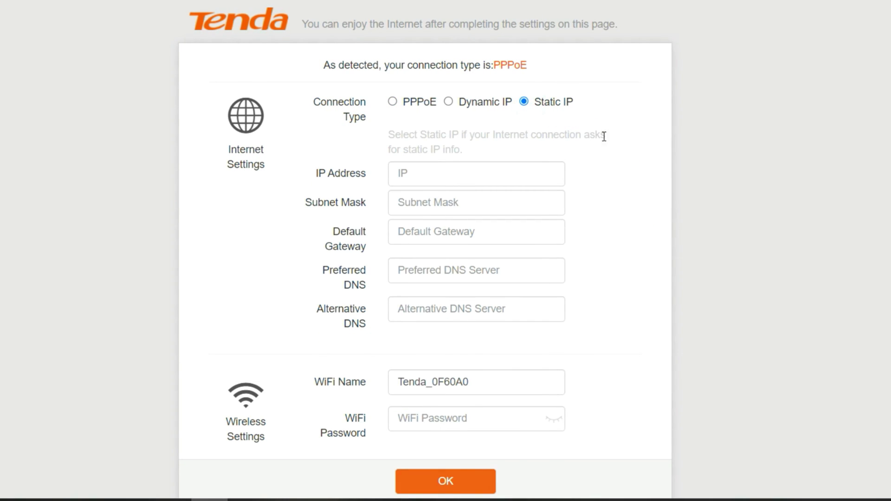
{"action": "left_click", "coordinate": [476, 173]}
{"action": "type", "text": "192.168.10.150"}
{"action": "key", "text": "Tab"}
{"action": "type", "text": "2"}
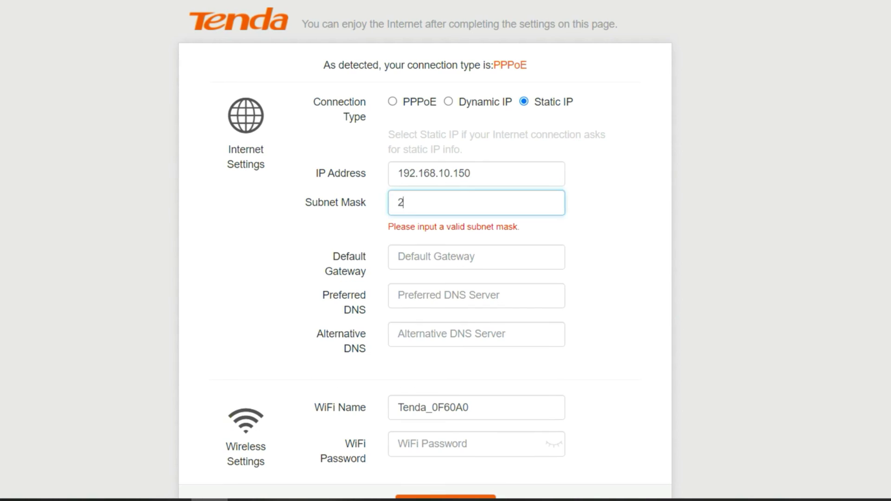
{"action": "type", "text": "55.255.255.0"}
{"action": "key", "text": "Tab"}
{"action": "type", "text": "192.168.10.1"}
{"action": "key", "text": "Tab"}
{"action": "type", "text": "20"}
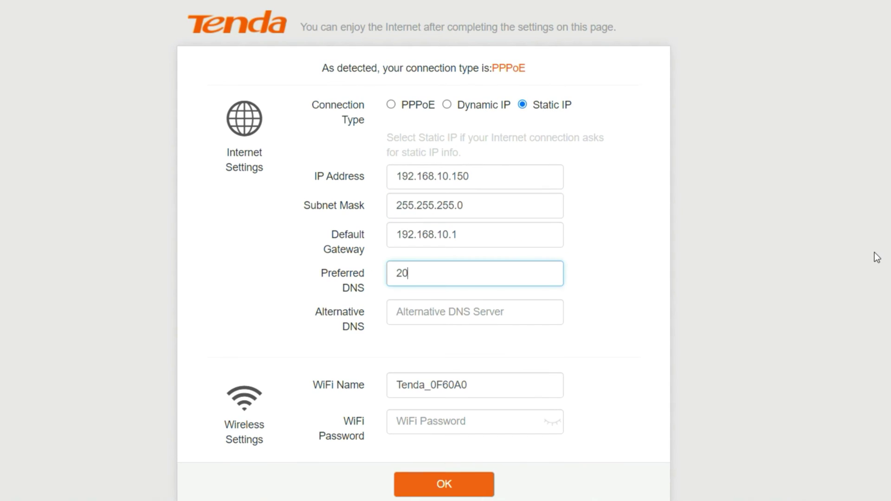
{"action": "type", "text": "2.136.89.186"}
{"action": "key", "text": "Tab"}
{"action": "type", "text": "8.8.8"}
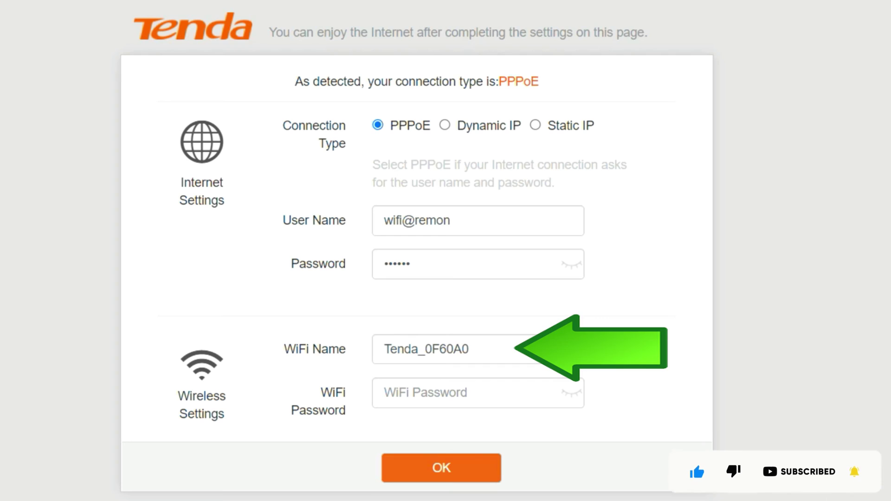
{"action": "double_click", "coordinate": [426, 348]}
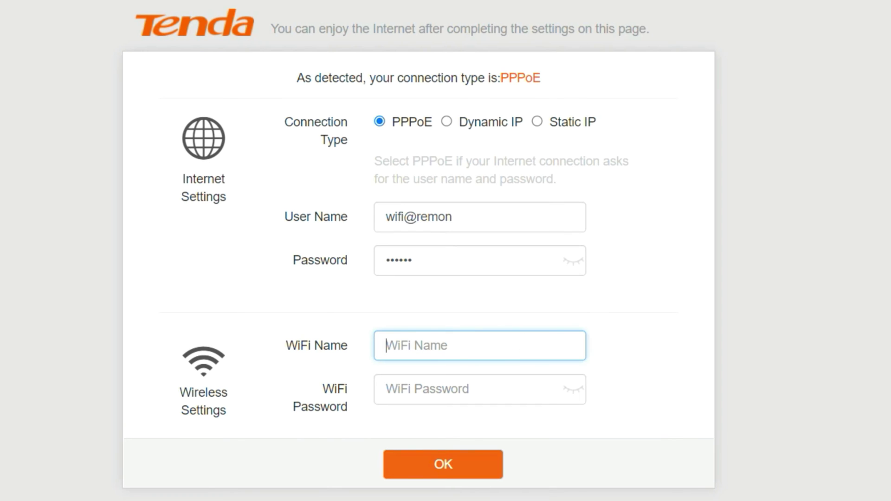
{"action": "type", "text": "Wi"}
{"action": "type", "text": "Fi "}
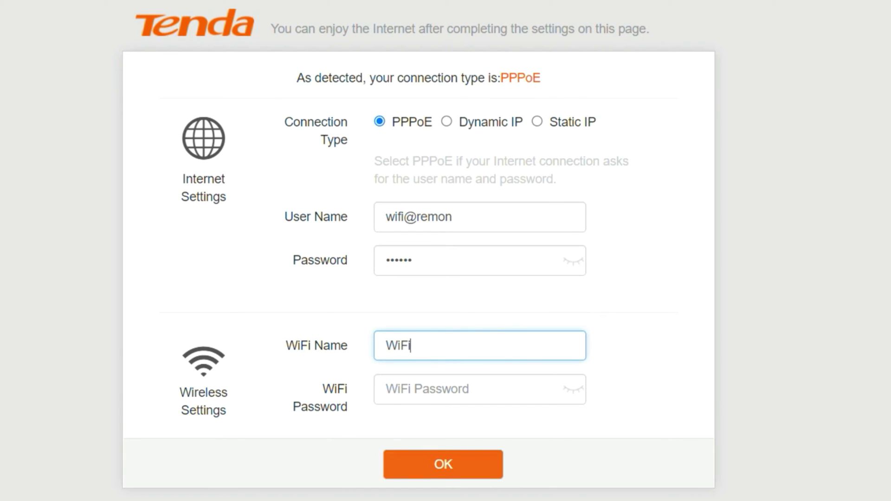
{"action": "type", "text": "REMON"}
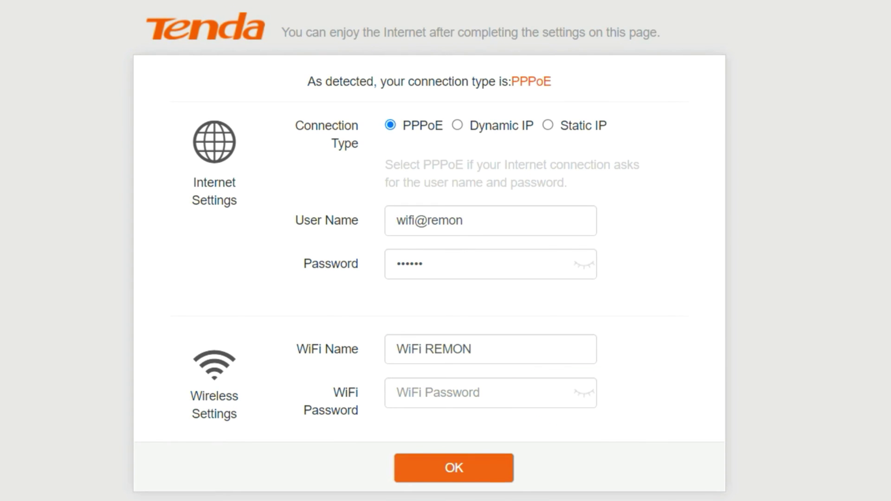
{"action": "left_click", "coordinate": [490, 393]}
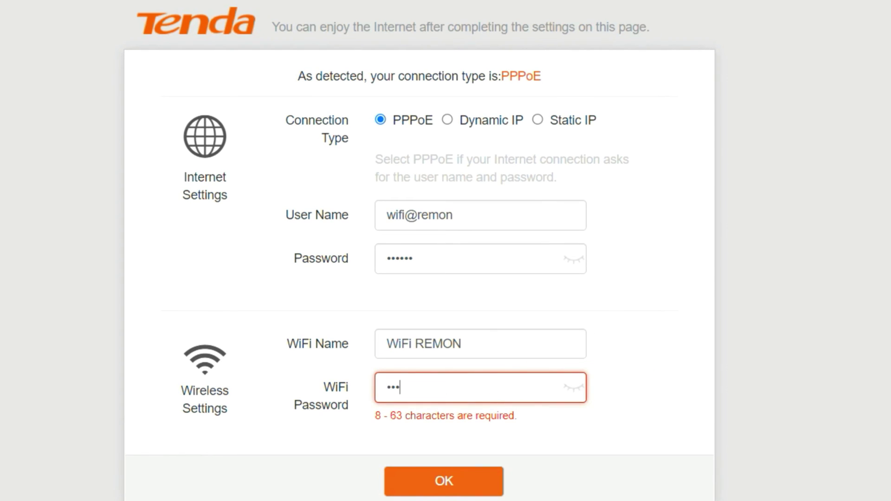
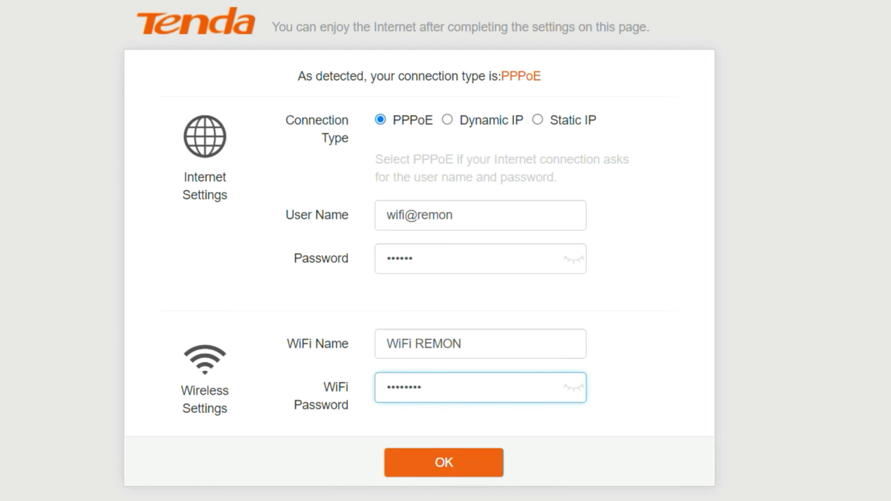
{"action": "left_click", "coordinate": [573, 387]}
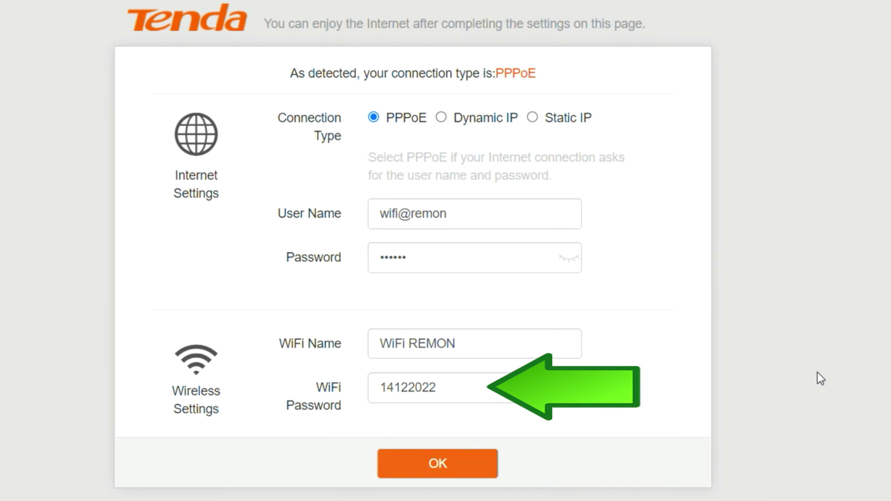
{"action": "left_click", "coordinate": [569, 387]}
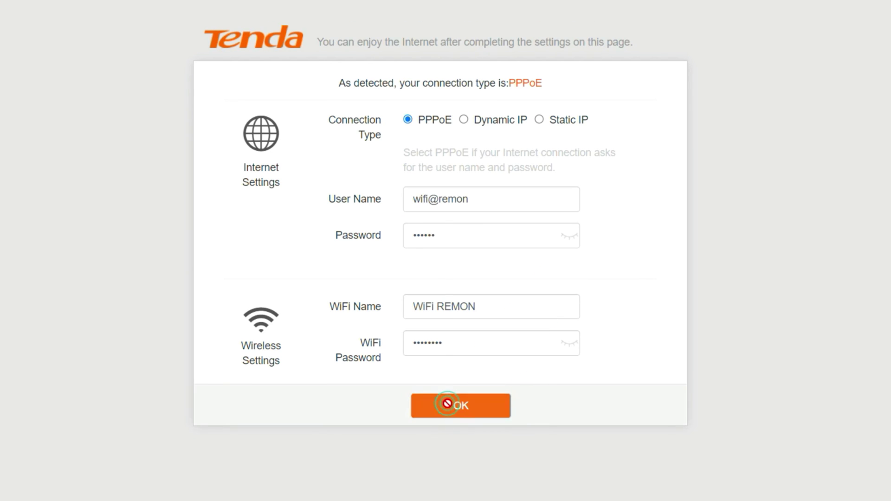
Step: Save the quick setup, then start connecting the PC to the new WiFi REMON network
{"action": "left_click", "coordinate": [448, 403]}
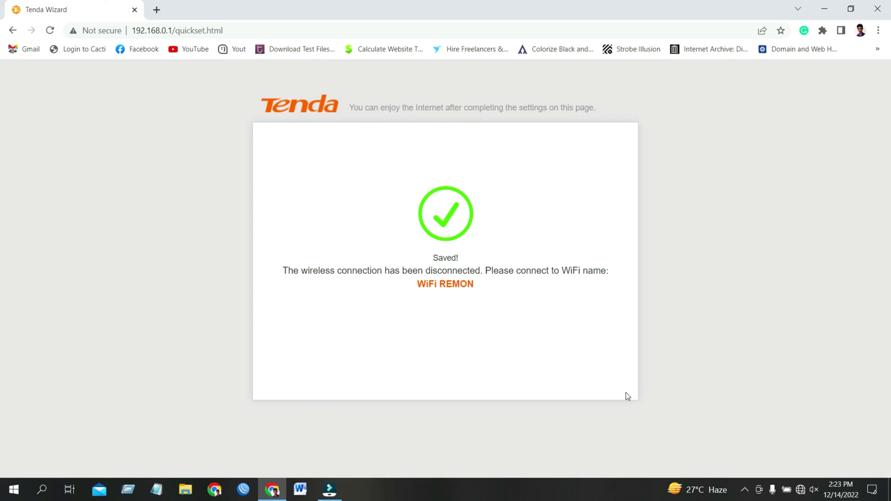
{"action": "left_click", "coordinate": [801, 489]}
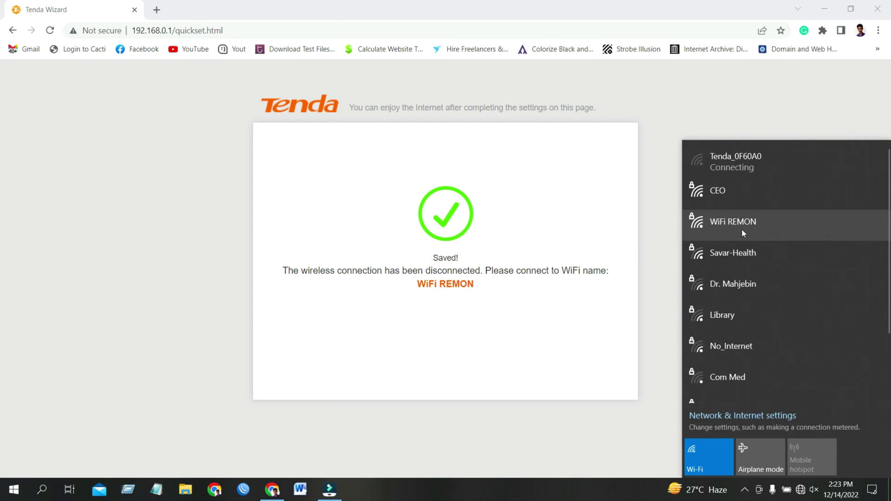
{"action": "left_click", "coordinate": [770, 231]}
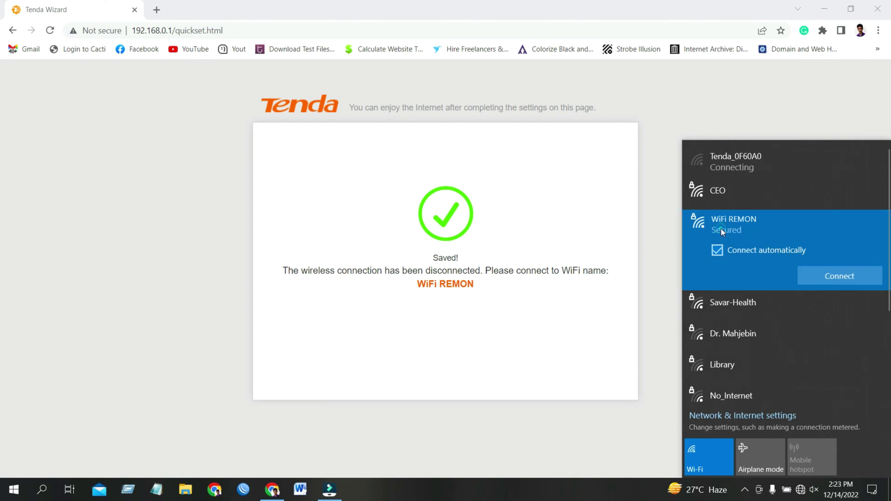
{"action": "left_click", "coordinate": [841, 276]}
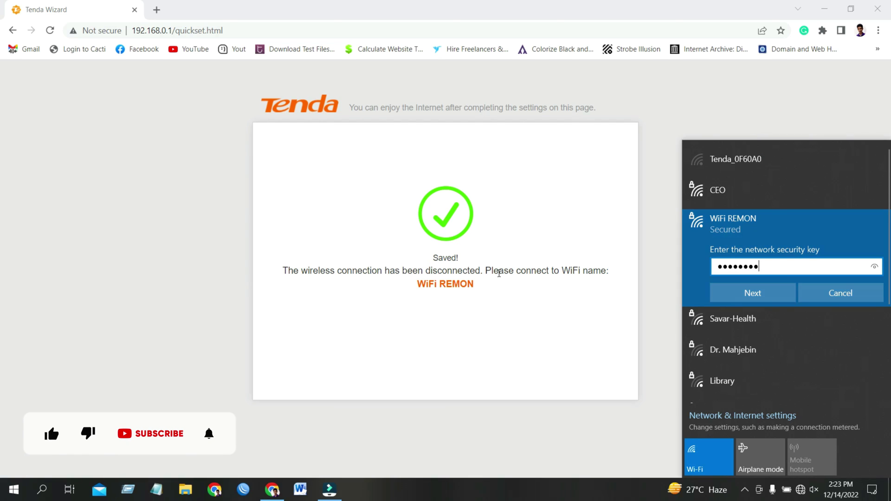